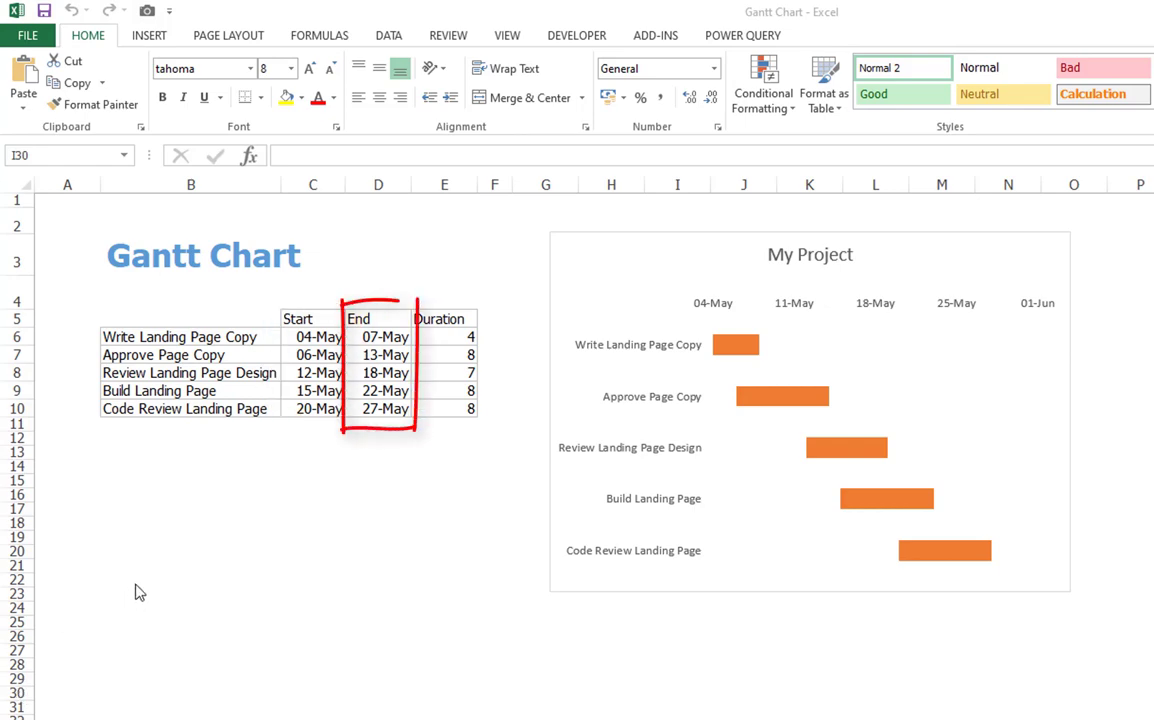
- Insert a 2-D stacked bar chart from the task names, start dates and Duration column (B5:C10 and E5:E10)
click(458, 337)
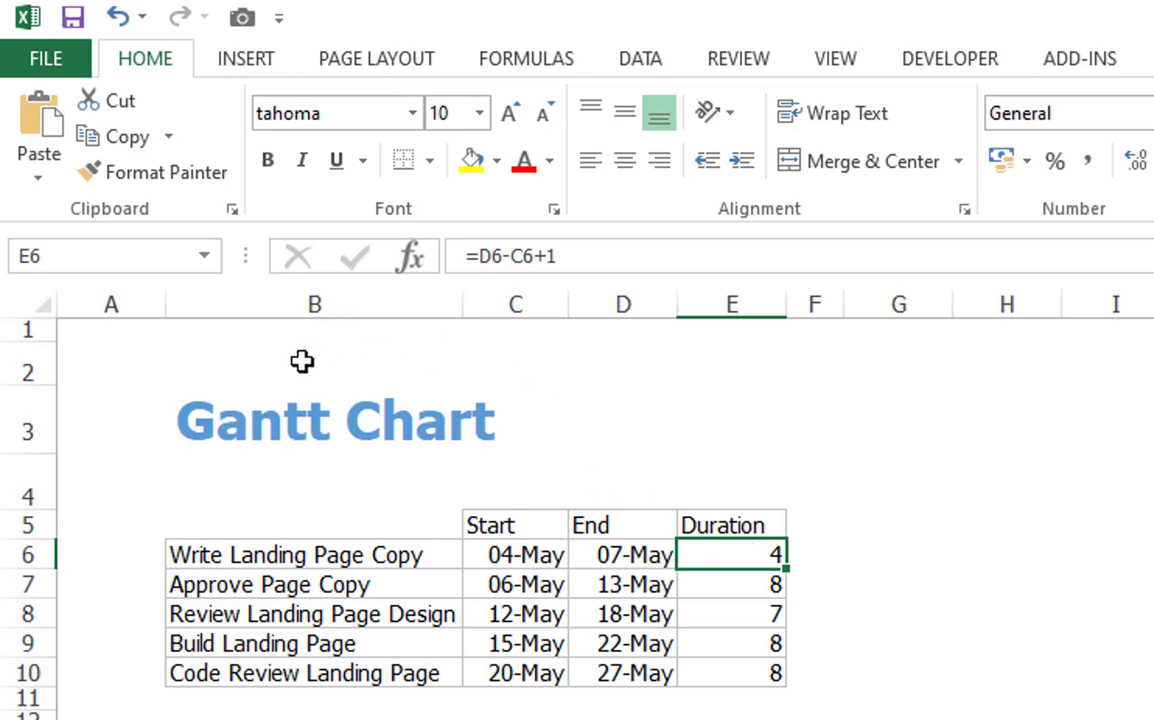
drag(282, 514, 505, 680)
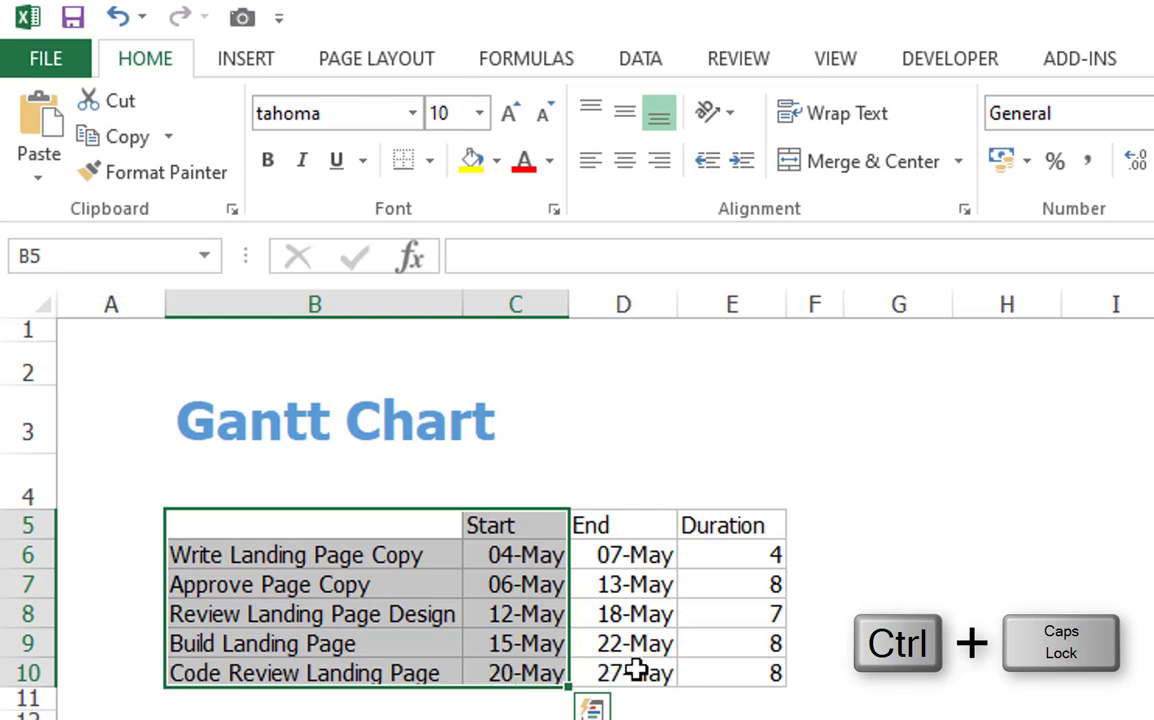
ctrl+click(737, 536)
drag(737, 536, 737, 665)
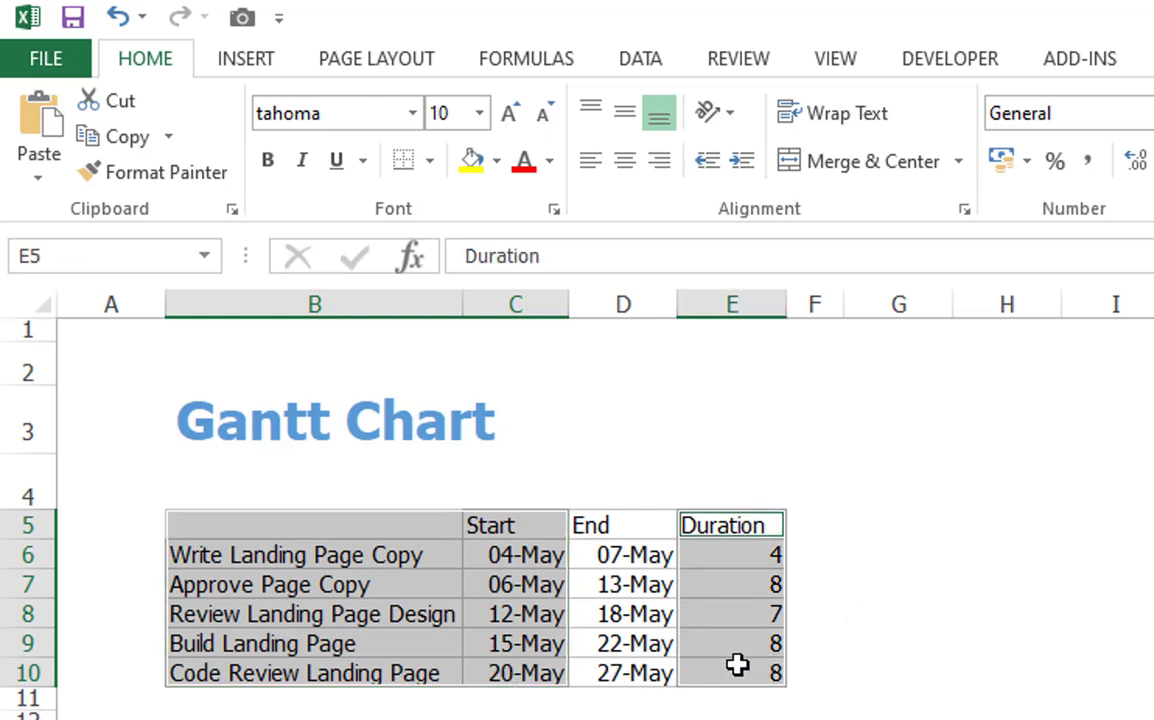
click(242, 60)
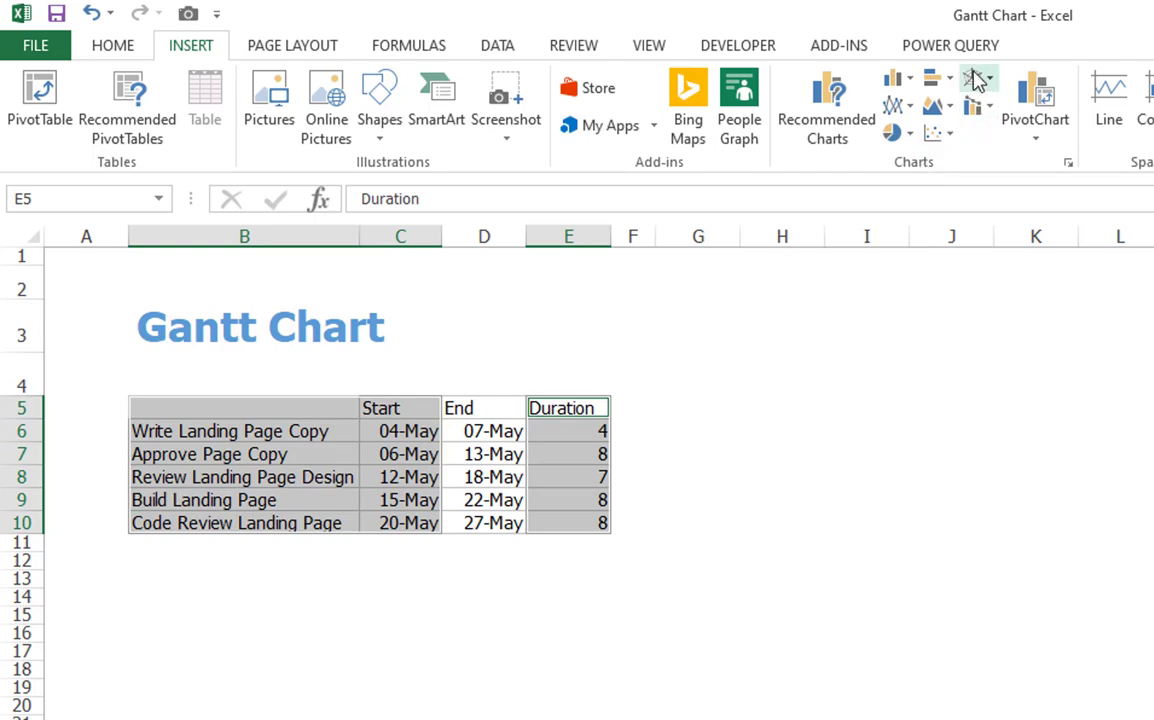
click(935, 85)
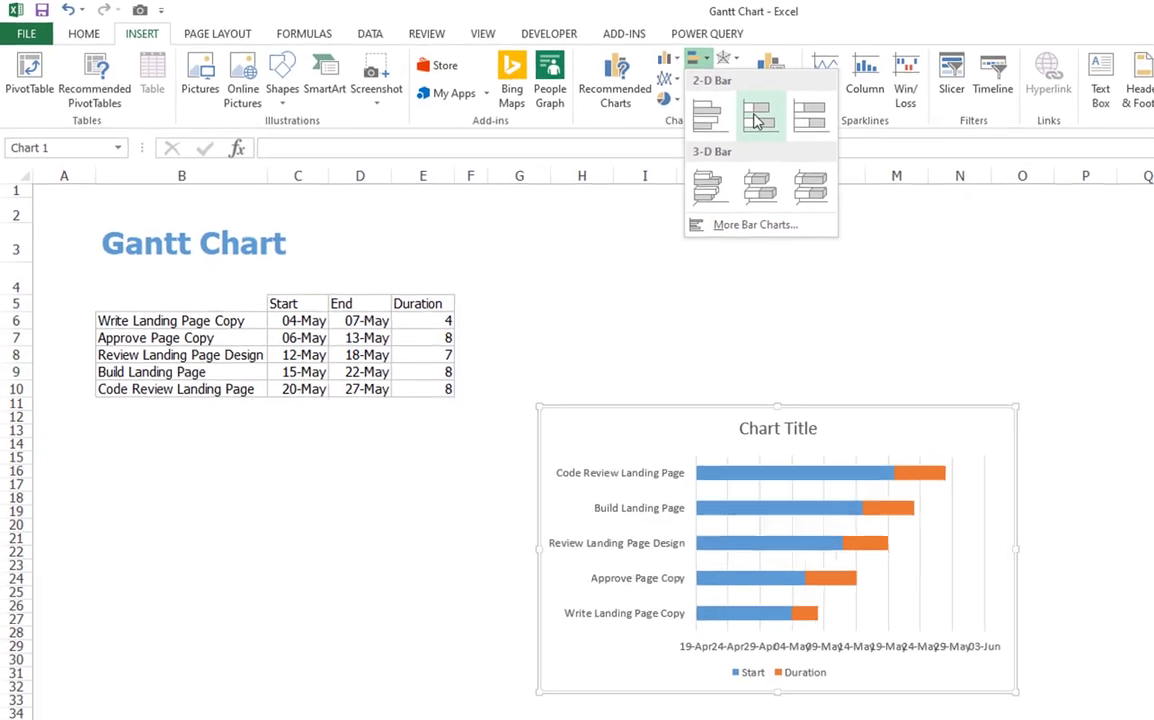
click(740, 118)
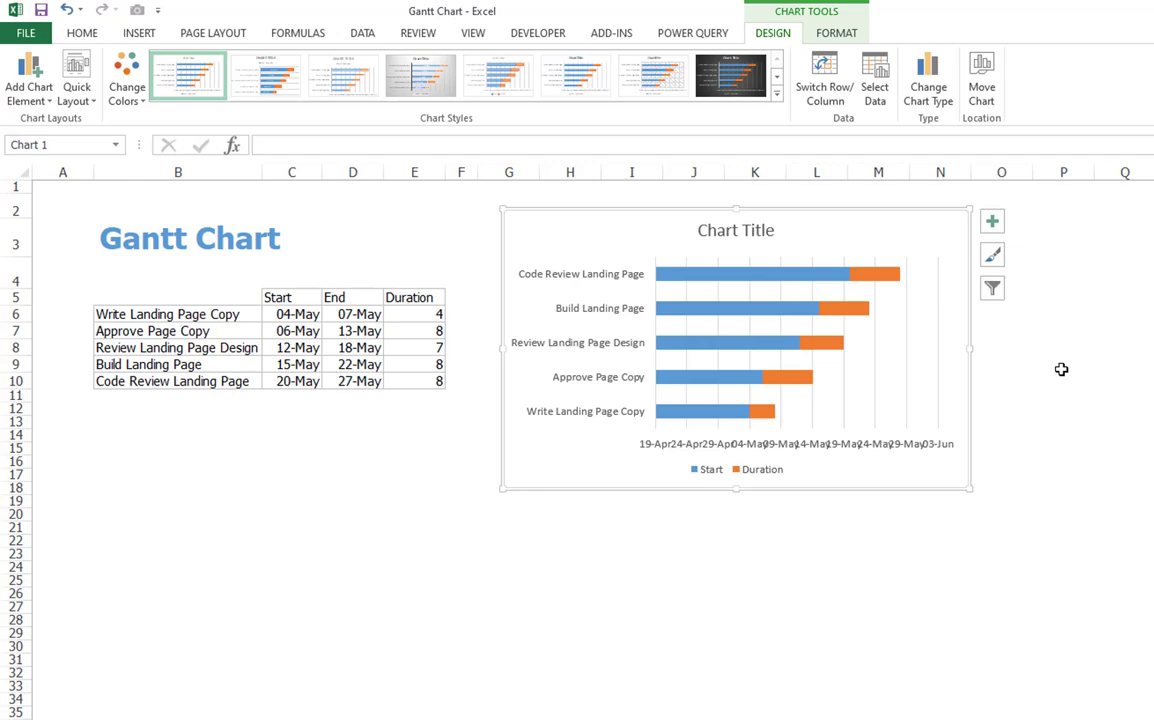
- Give the Start series bars No Fill so only the duration bars remain visible
key(Escape)
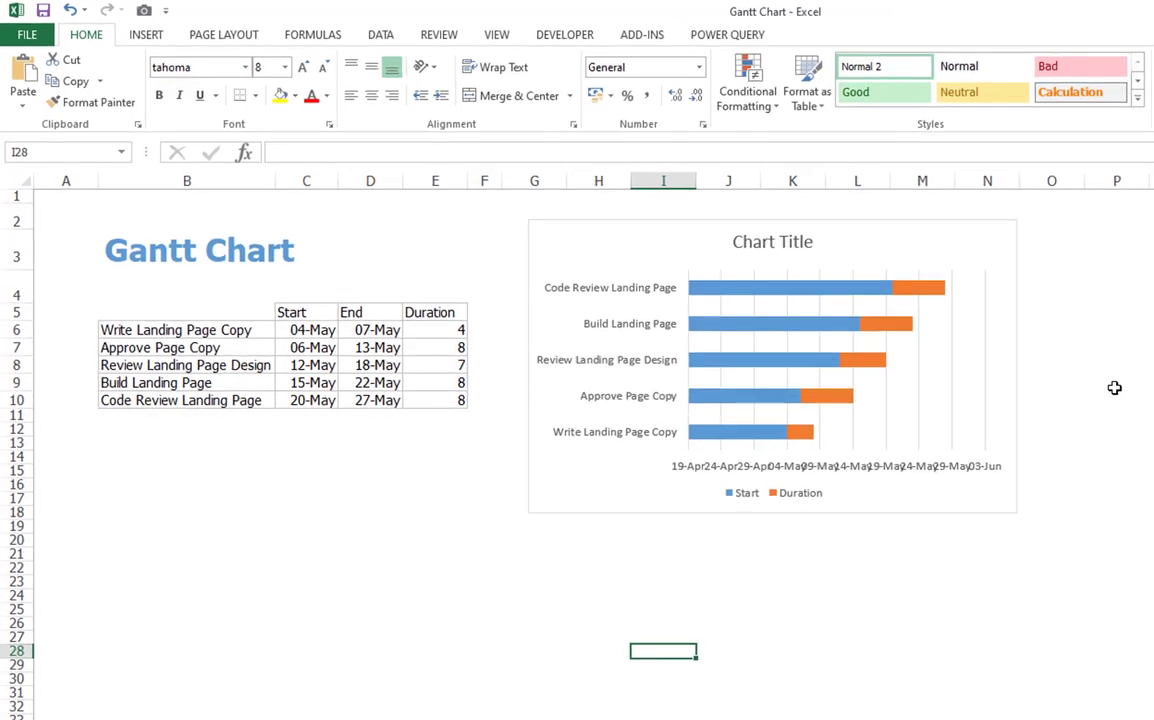
click(690, 593)
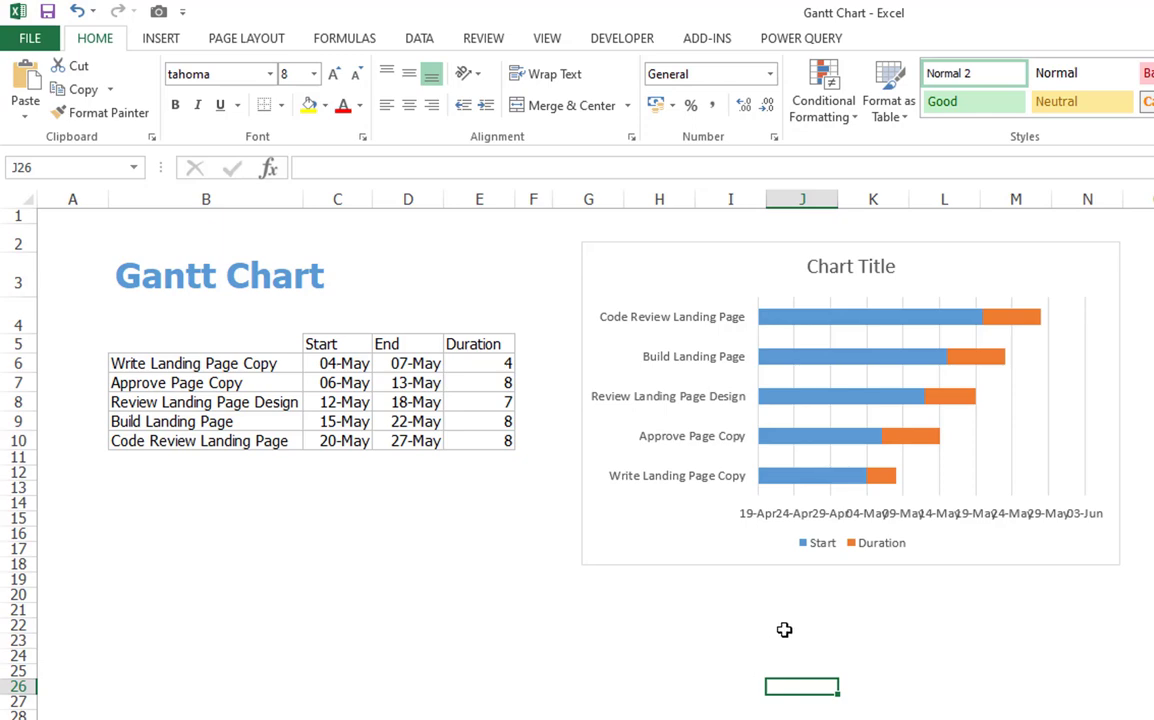
right_click(897, 325)
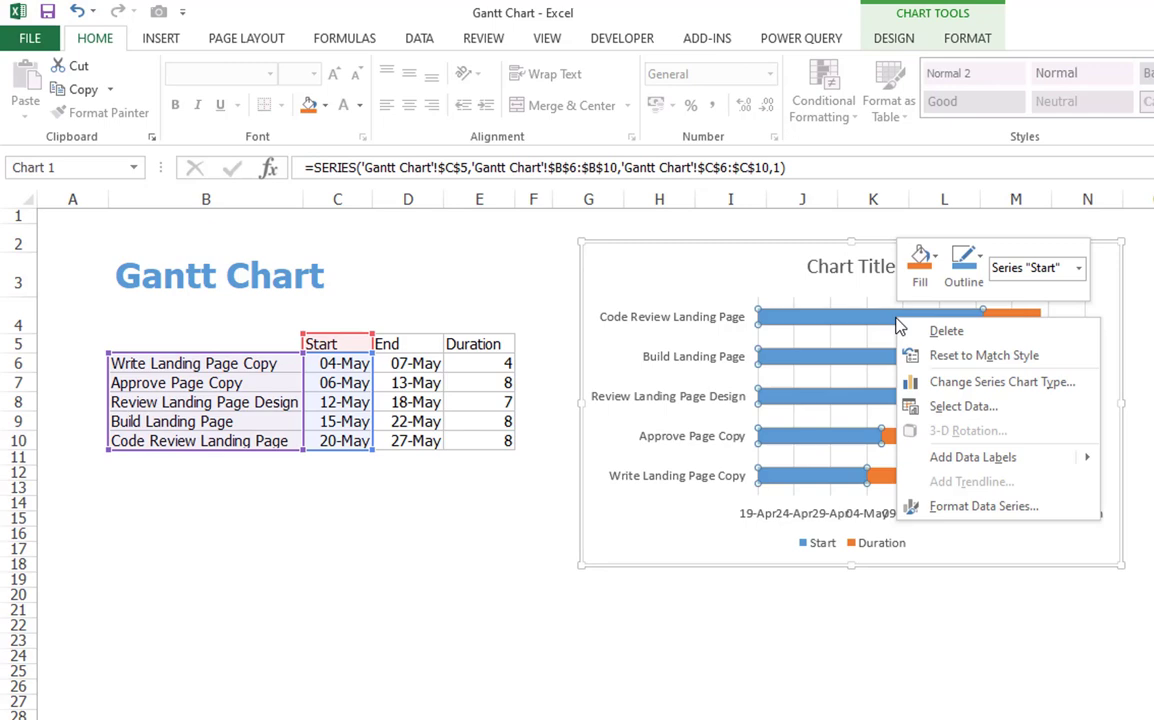
click(921, 261)
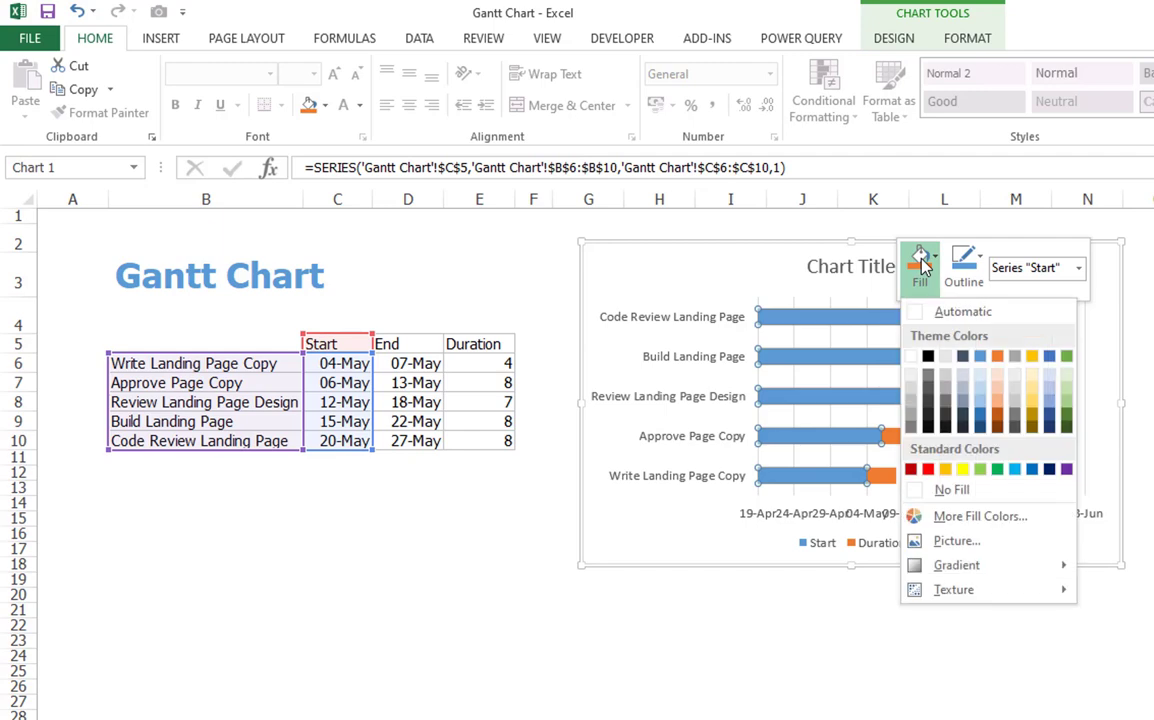
click(928, 489)
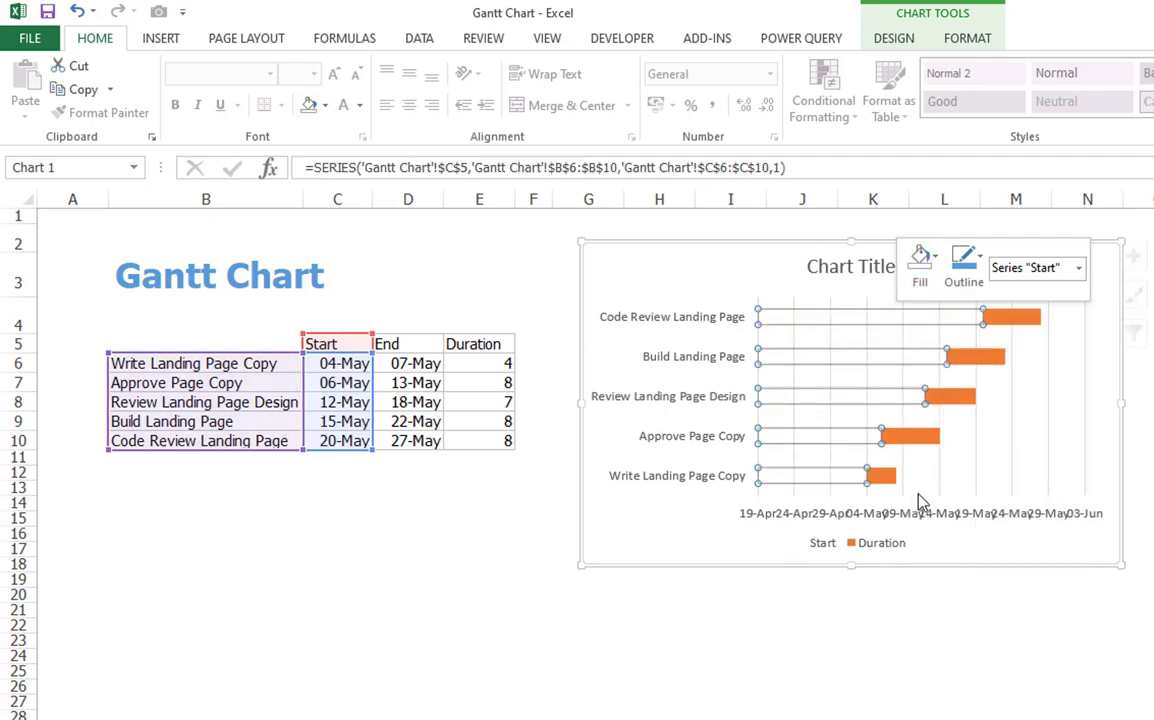
click(895, 600)
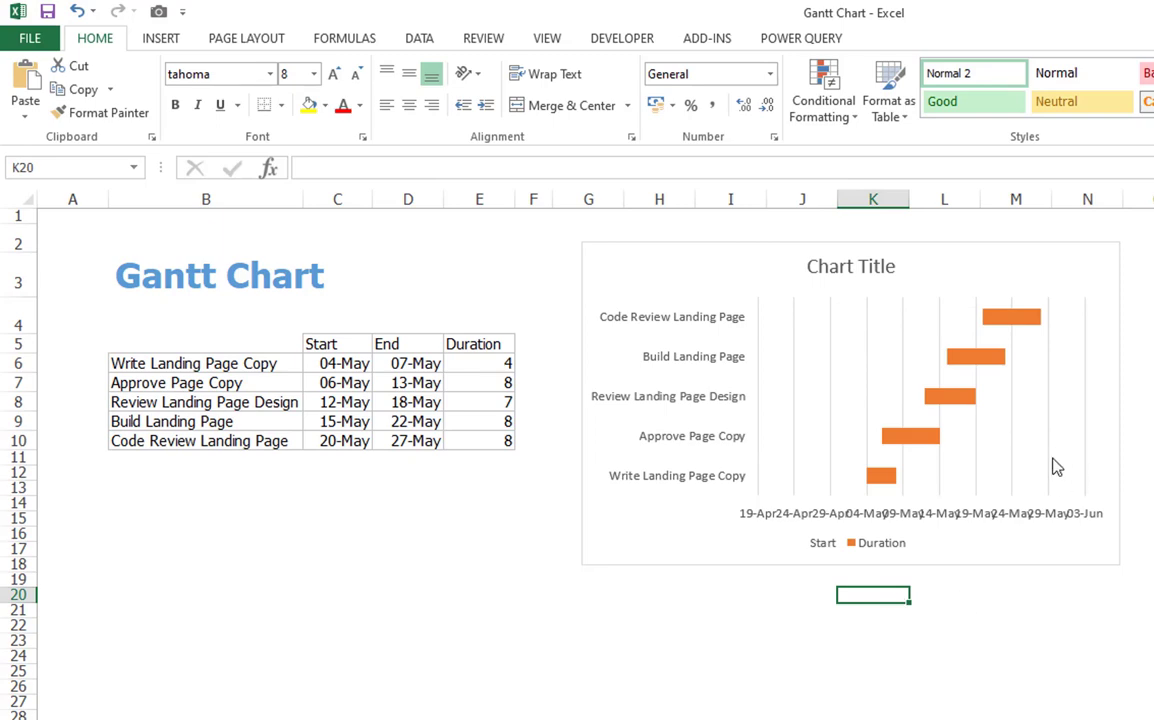
- Delete the chart's vertical gridlines
right_click(1055, 467)
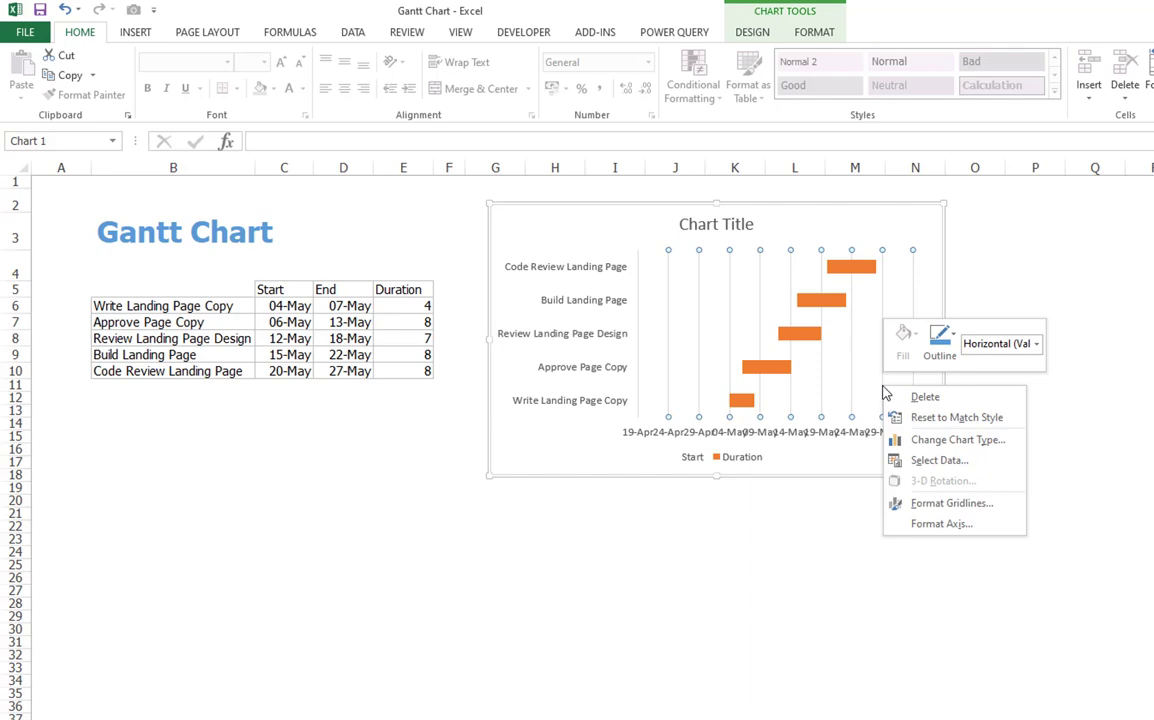
click(887, 397)
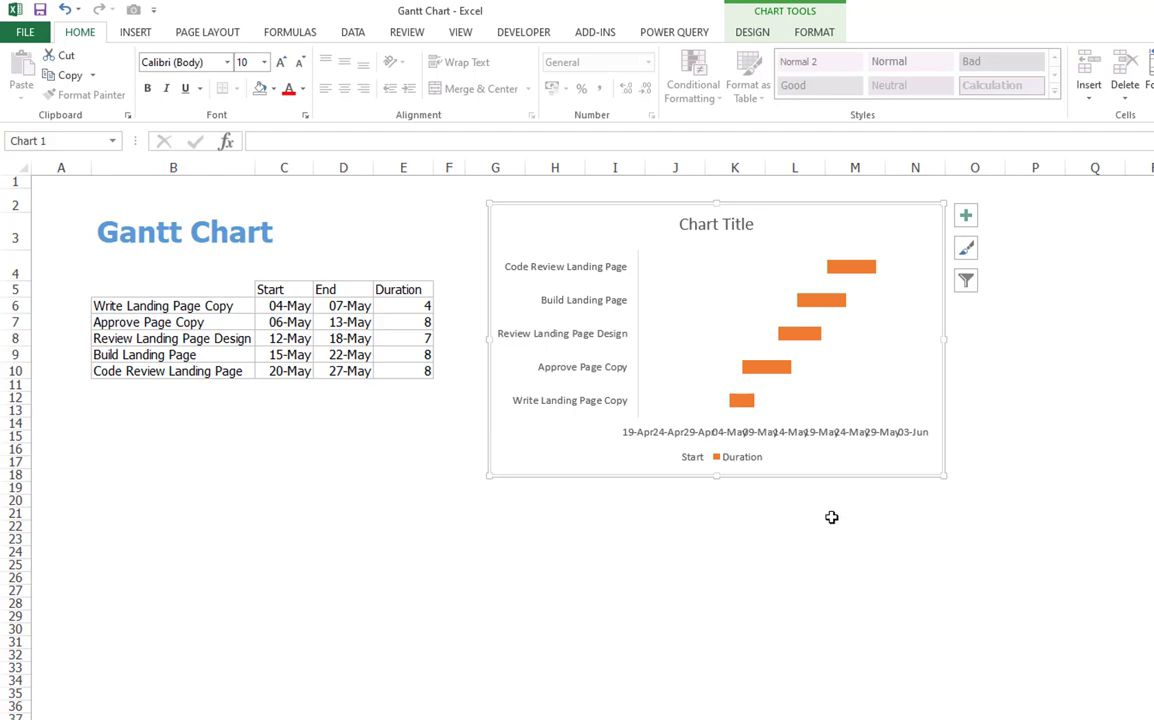
- Format the task category axis to show categories in reverse order
right_click(604, 341)
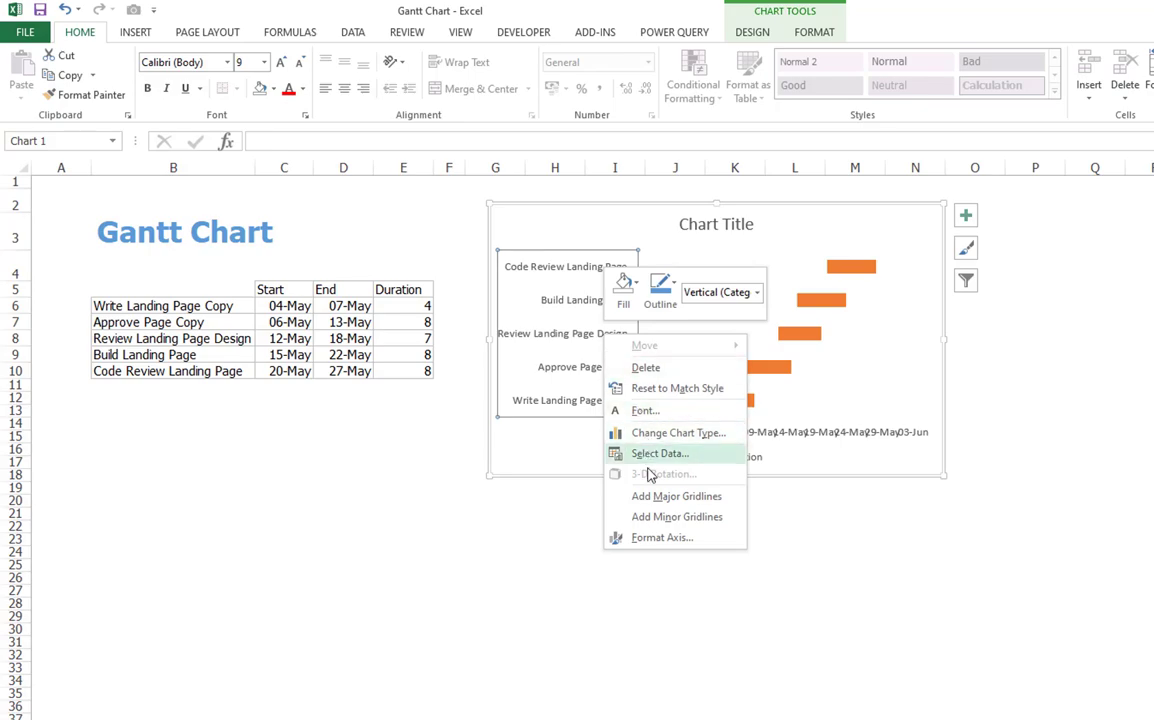
click(640, 537)
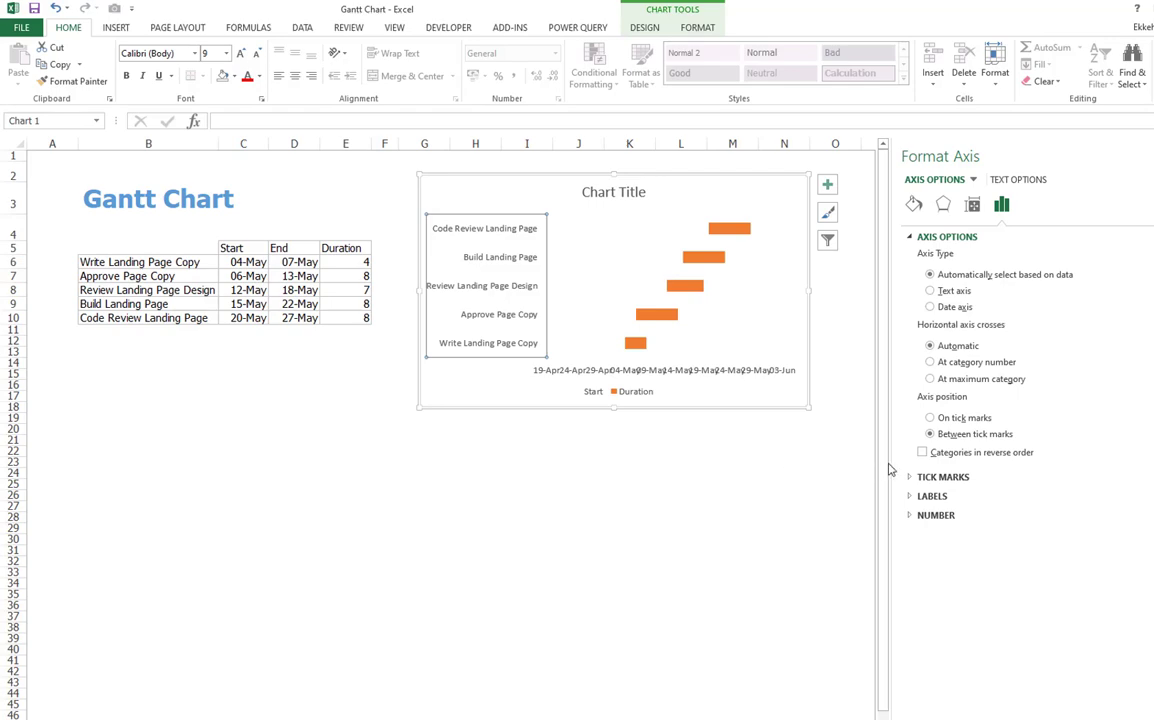
click(922, 452)
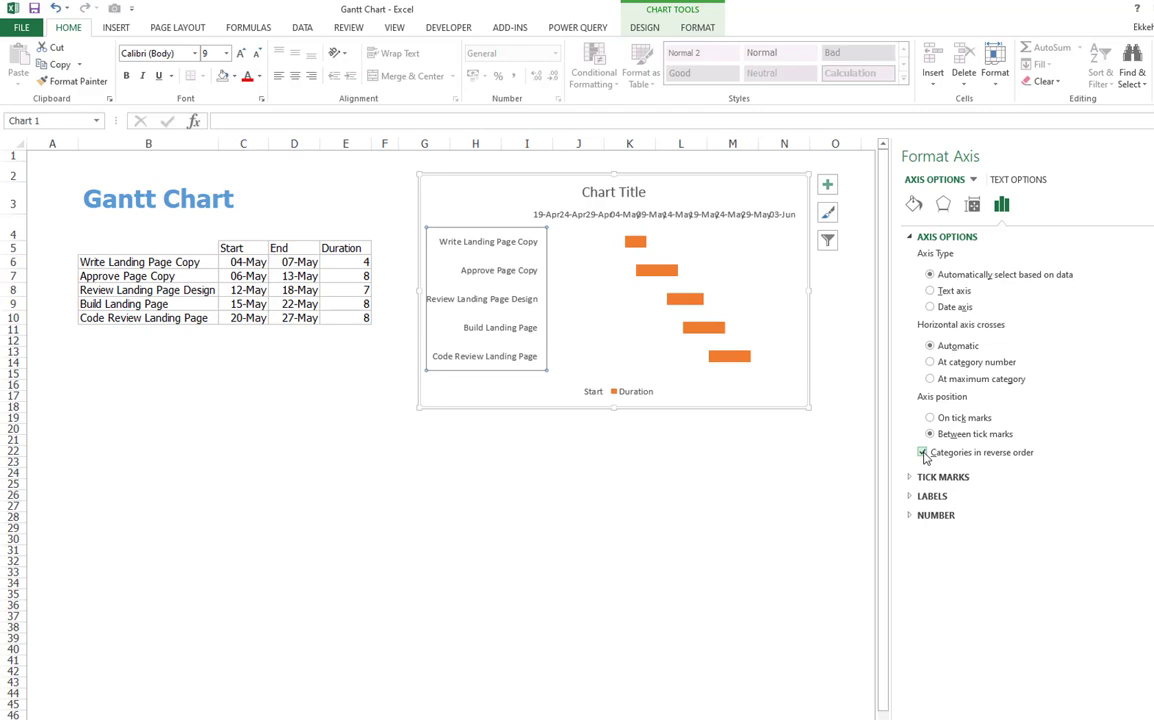
- Set the task category axis line to No line
click(913, 205)
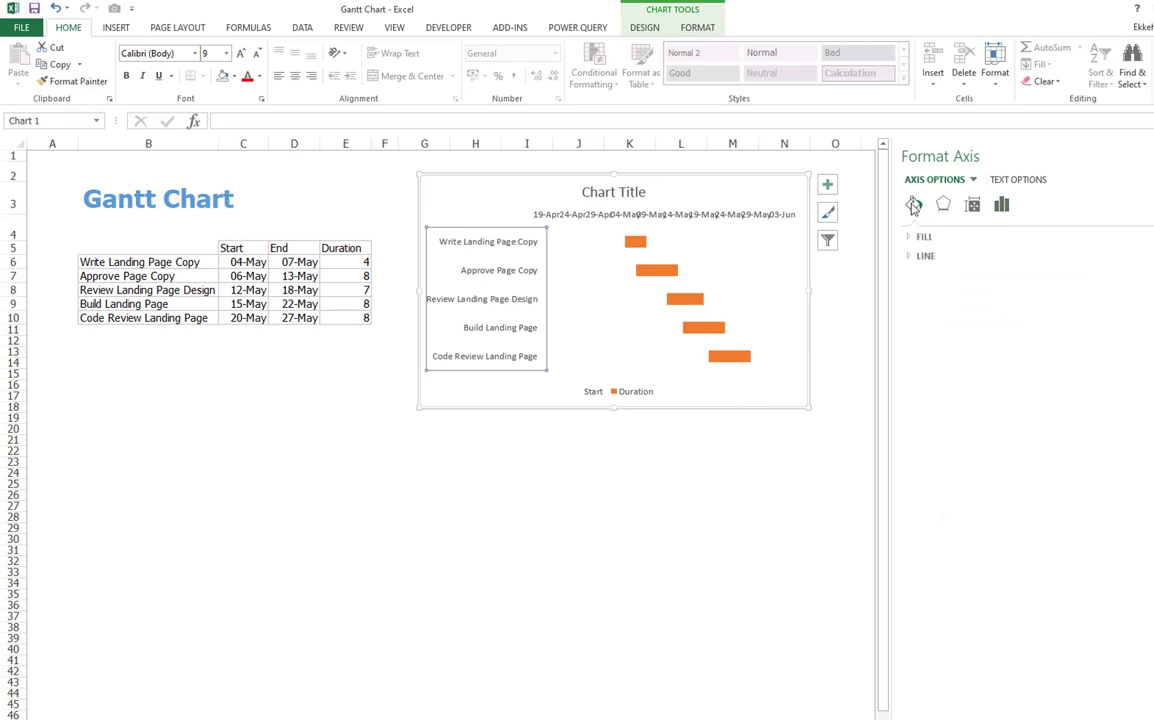
click(911, 257)
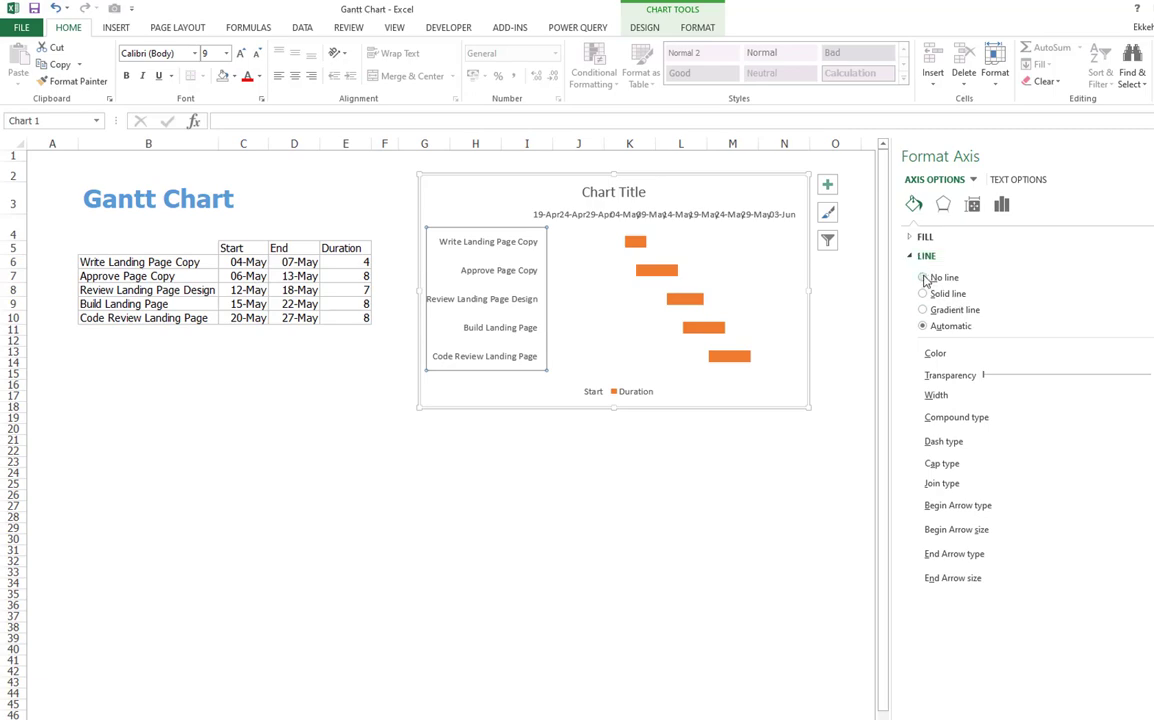
click(725, 428)
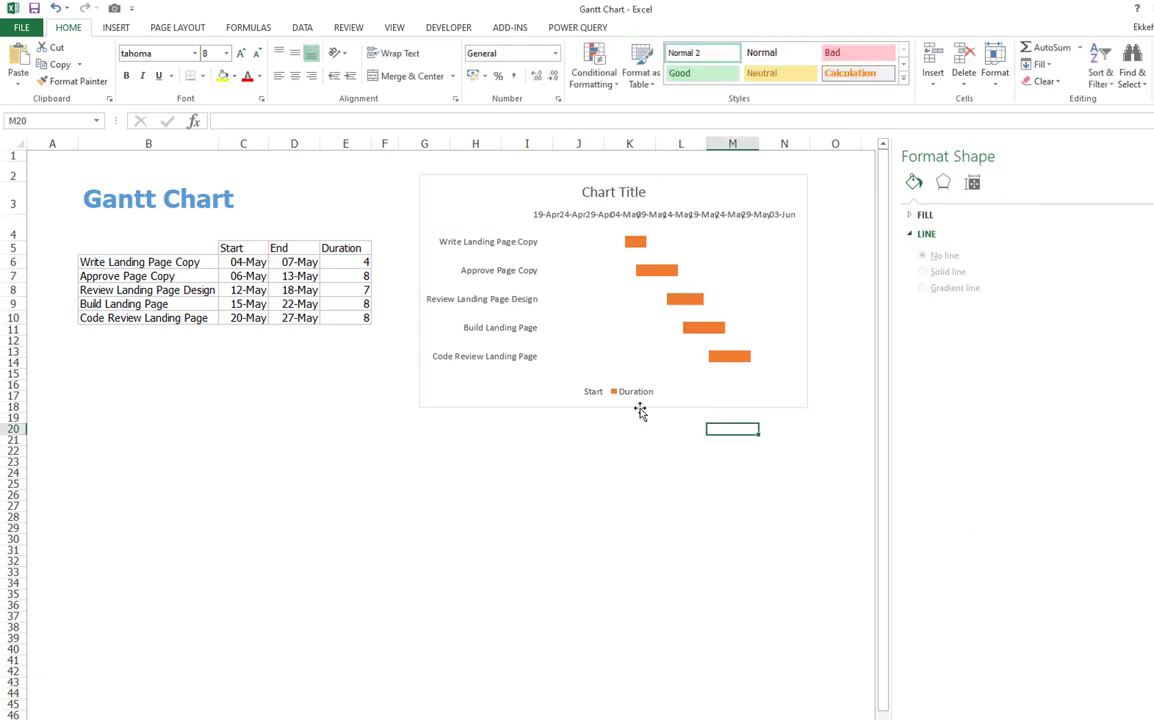
- Delete the chart legend
click(635, 396)
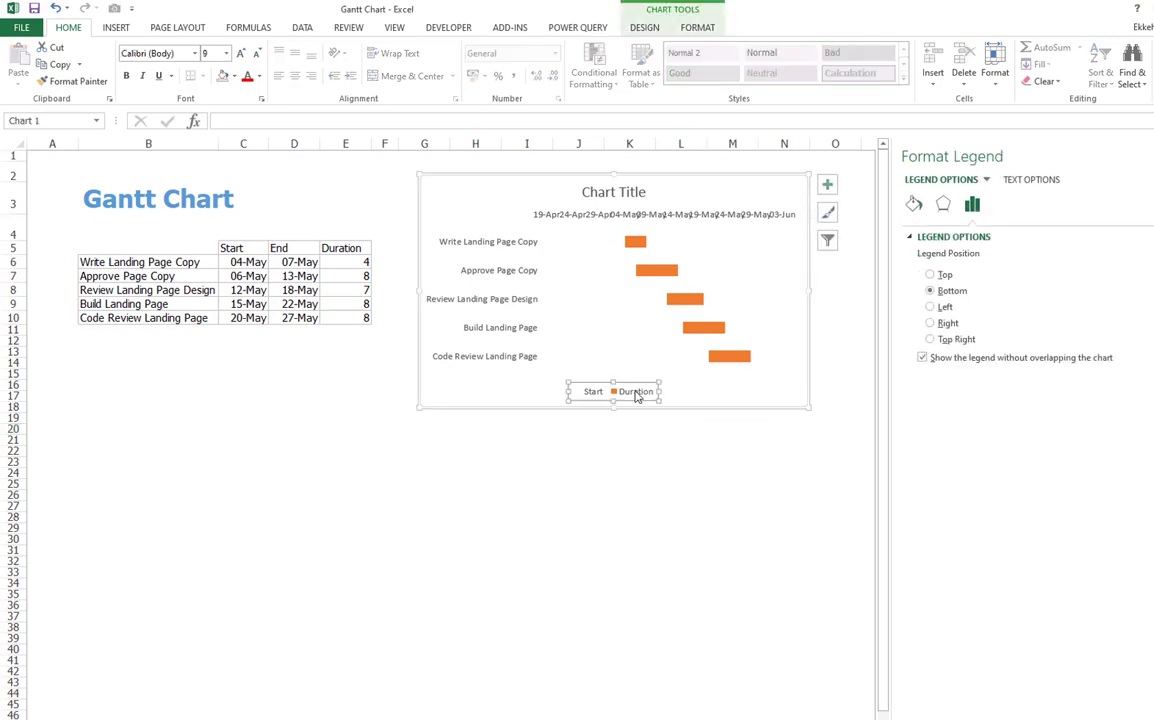
key(Delete)
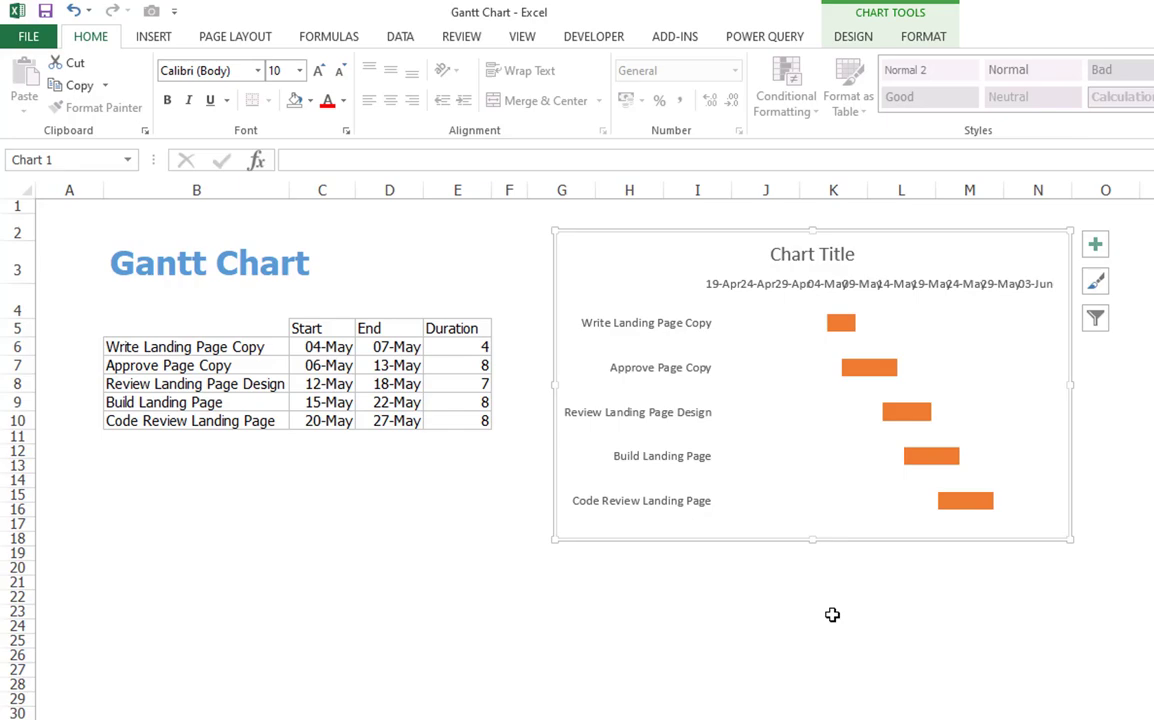
- Format cell C4 as Number with 0 decimal places
click(390, 495)
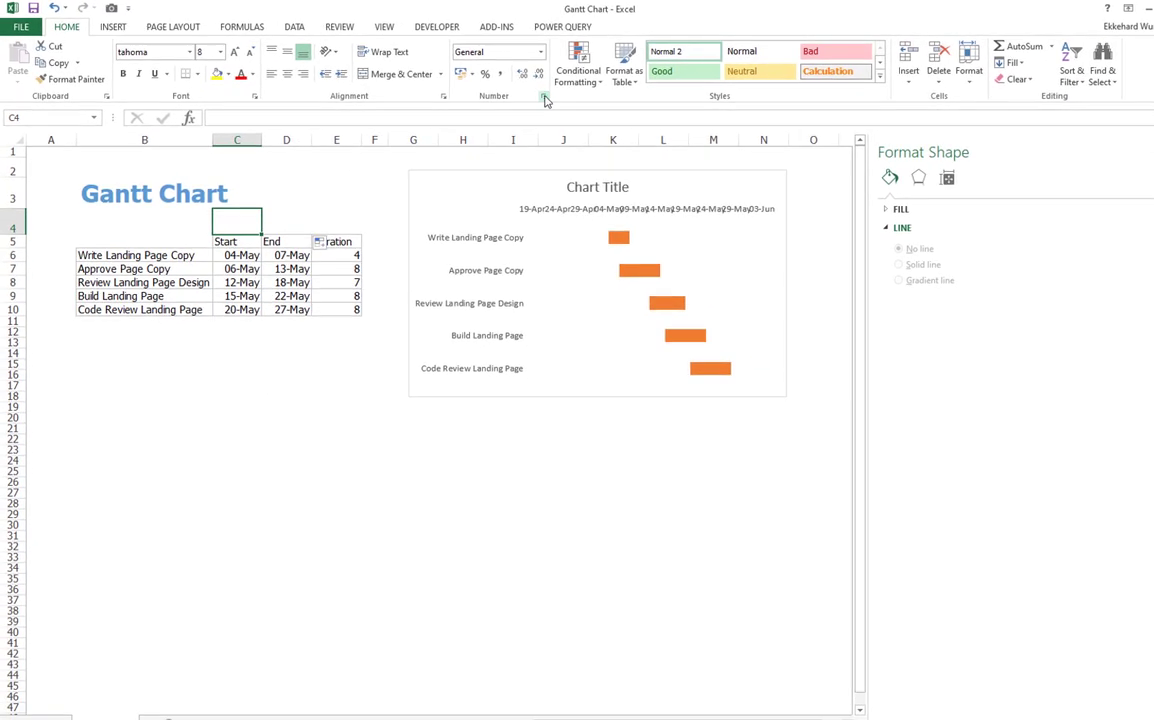
click(543, 96)
click(828, 211)
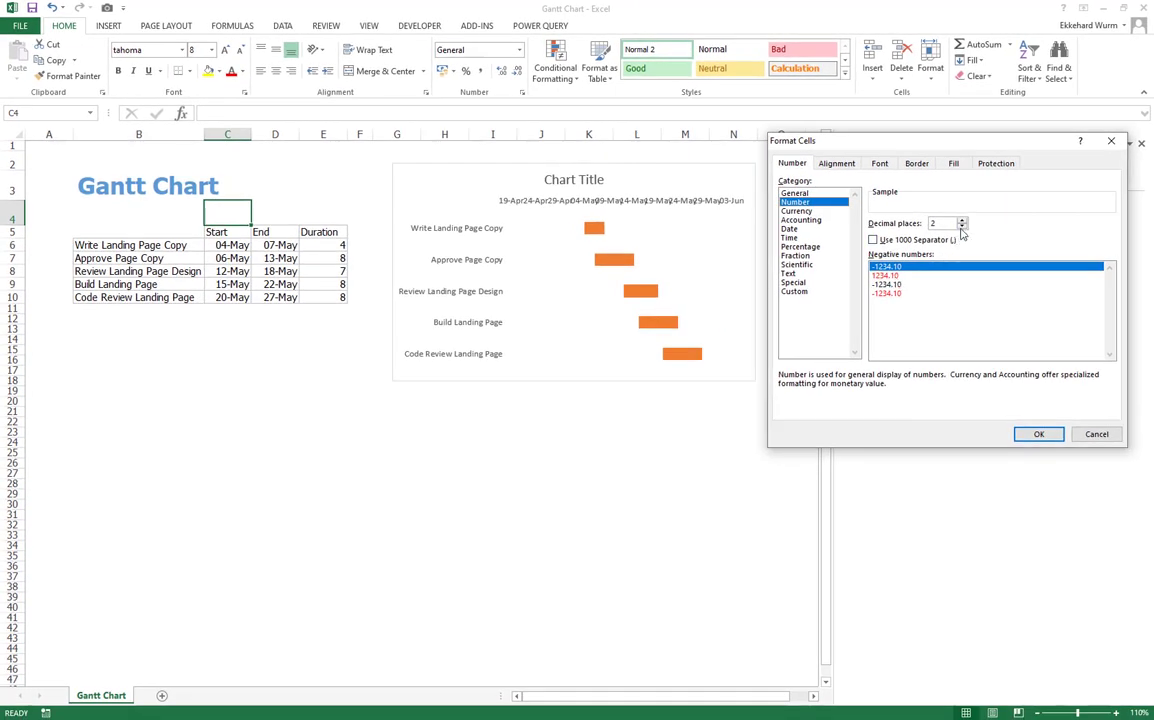
click(961, 227)
click(961, 227)
drag(932, 145, 800, 137)
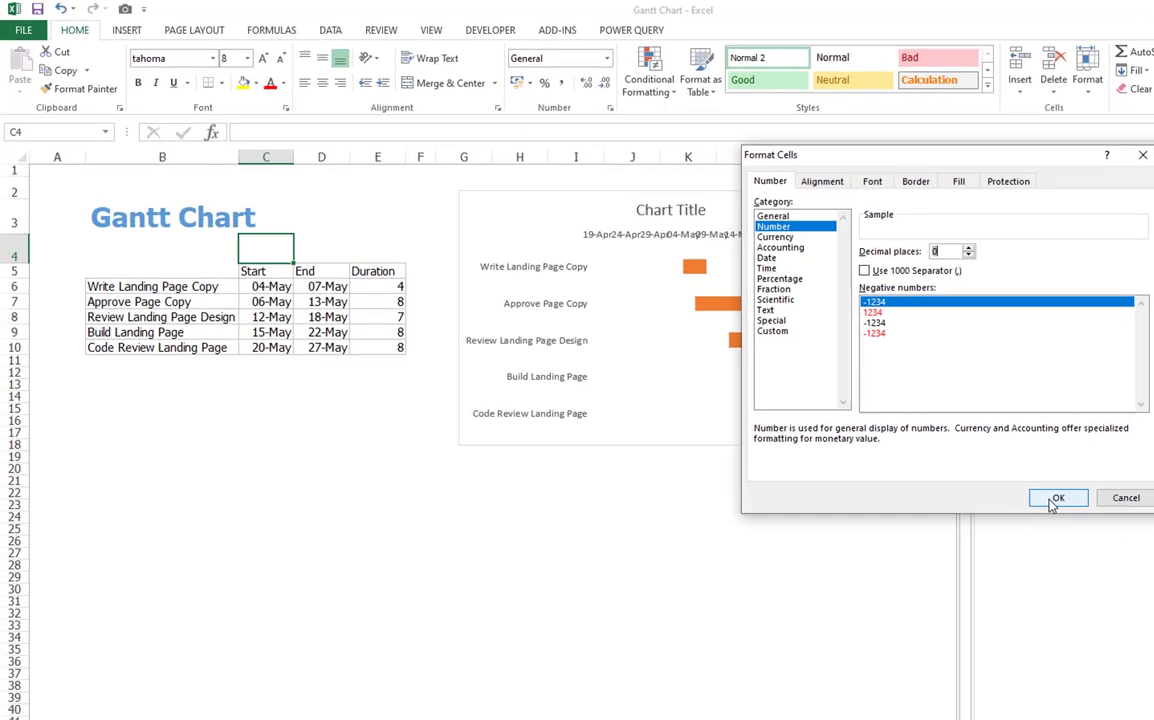
click(1056, 498)
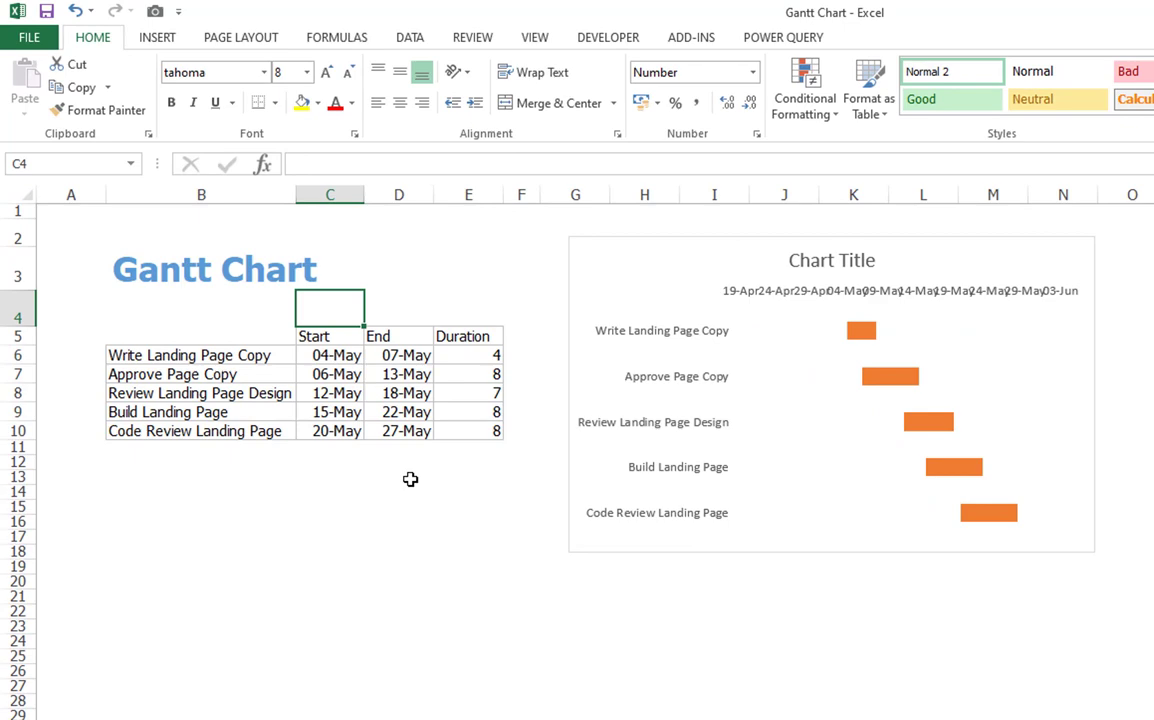
- Copy the first start date in C6 and paste it as a value into C4
click(331, 357)
right_click(331, 357)
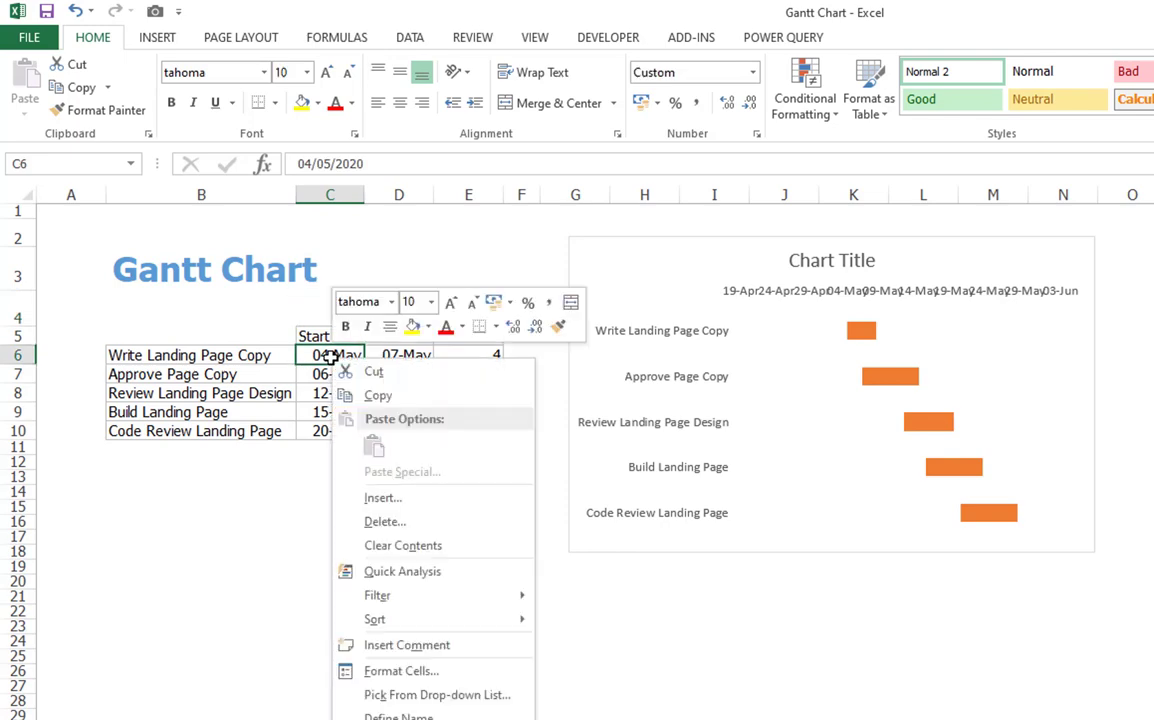
click(388, 400)
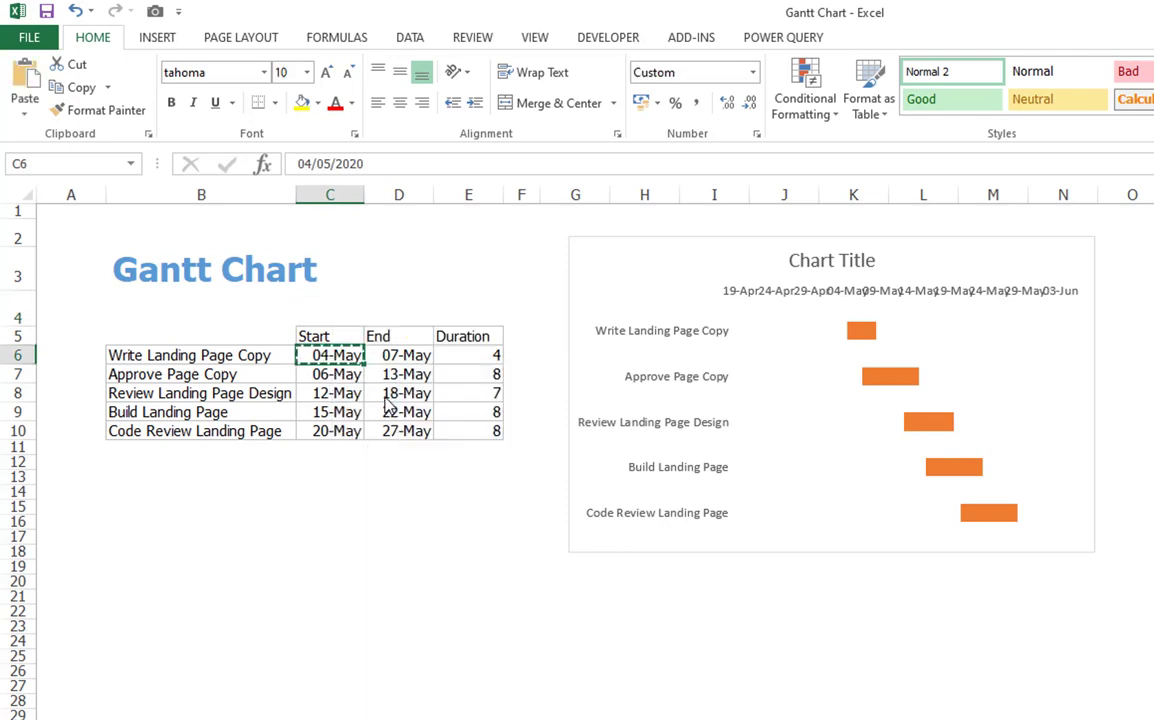
click(322, 314)
right_click(322, 314)
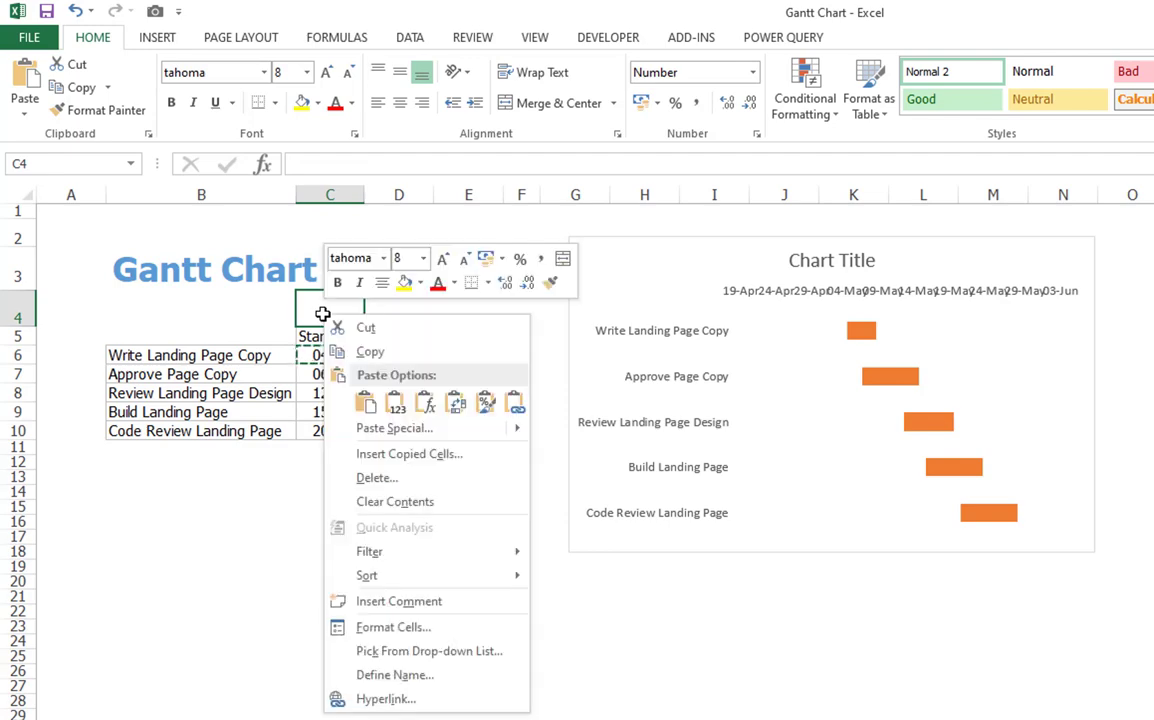
click(394, 403)
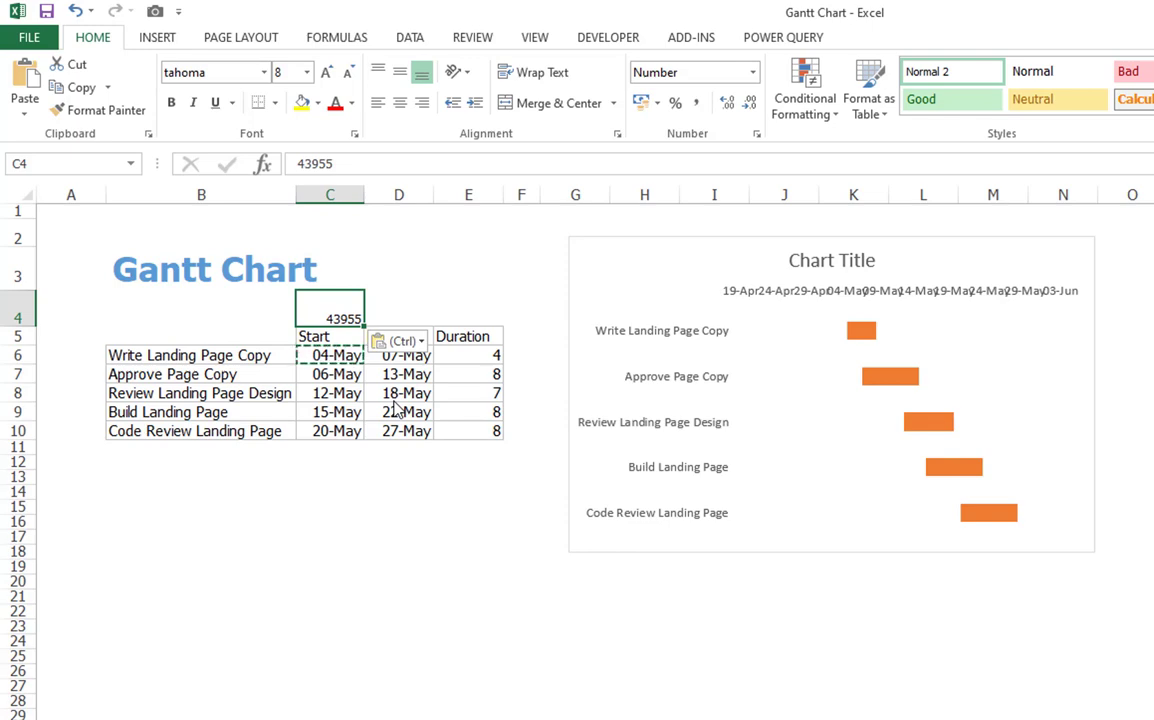
- Set the horizontal date axis minimum bound to 43955
scroll(393, 408, down, 1)
click(982, 276)
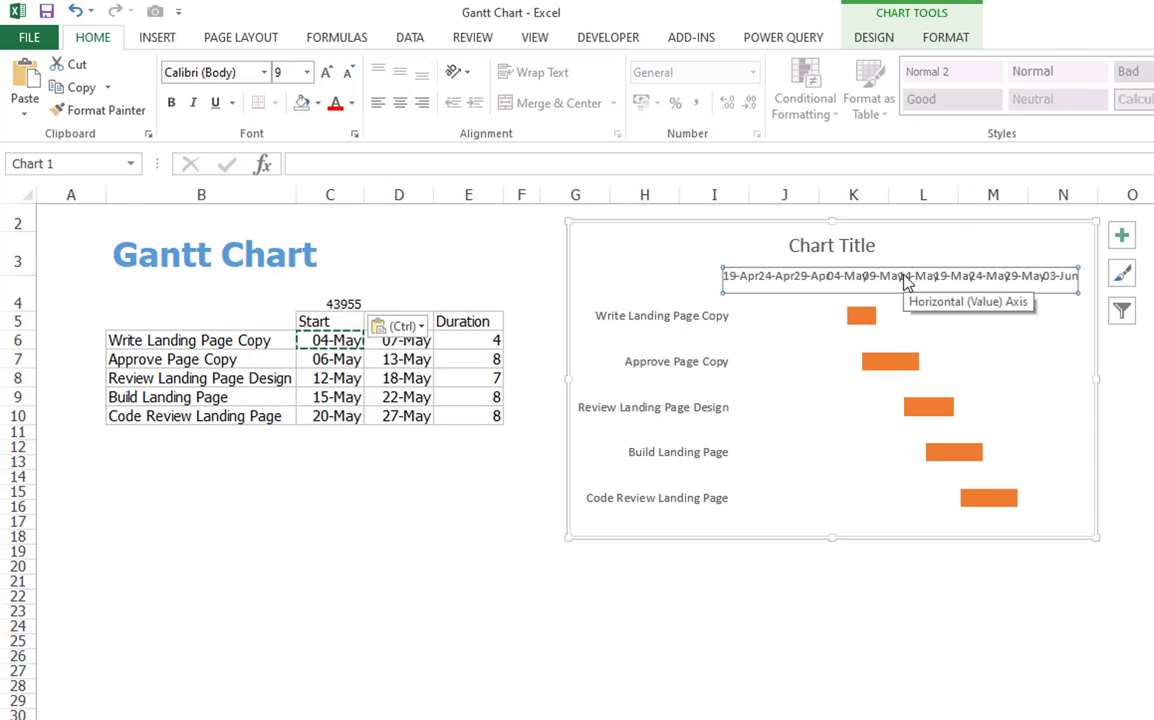
right_click(906, 283)
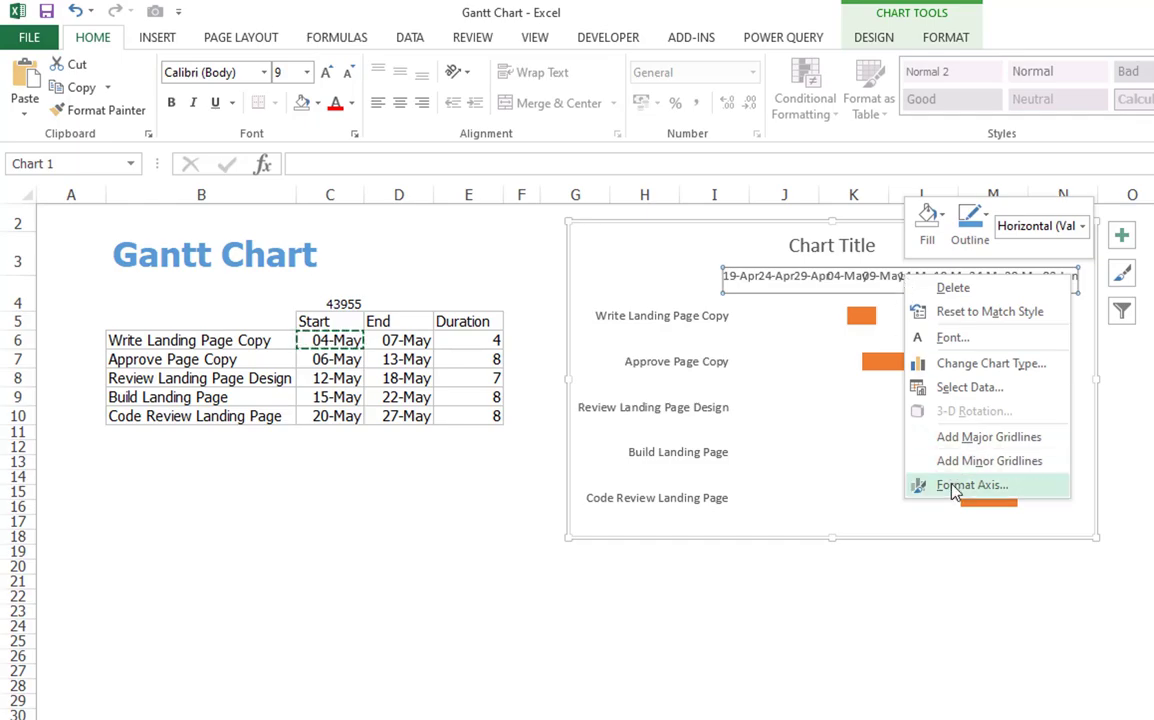
click(955, 492)
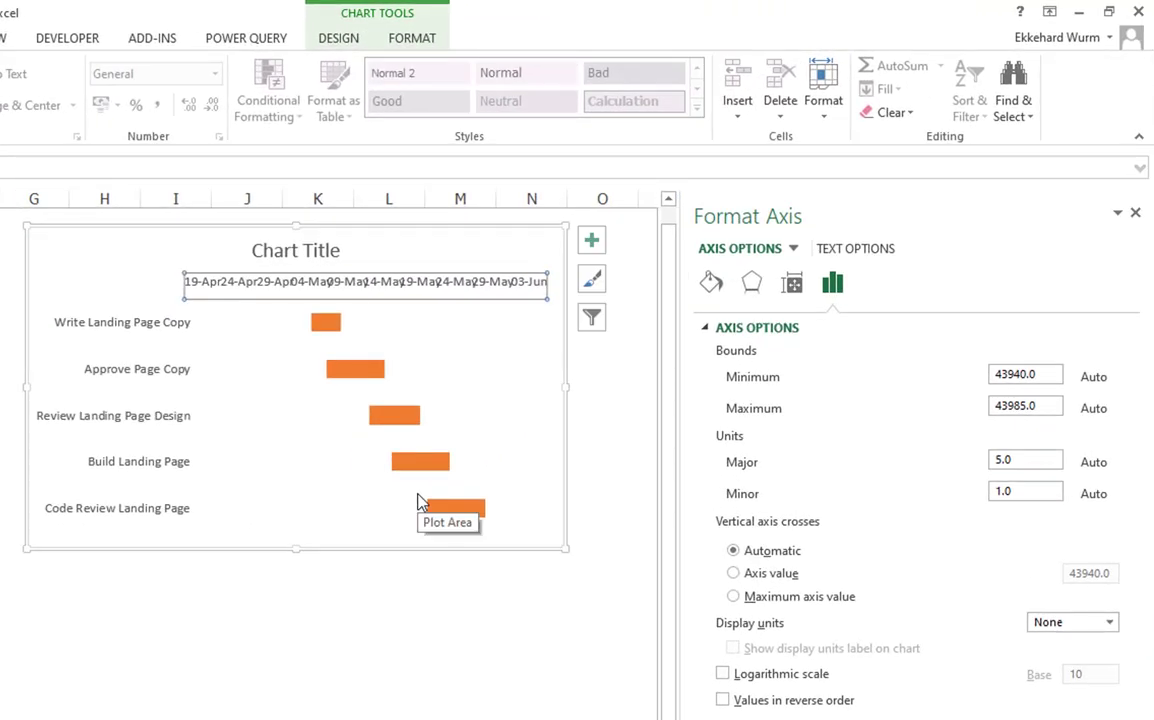
click(1056, 376)
key(BackSpace)
key(BackSpace)
key(BackSpace)
key(BackSpace)
text(55)
- Set the date axis major unit to 7 and close the formatting pane
drag(1028, 463, 991, 461)
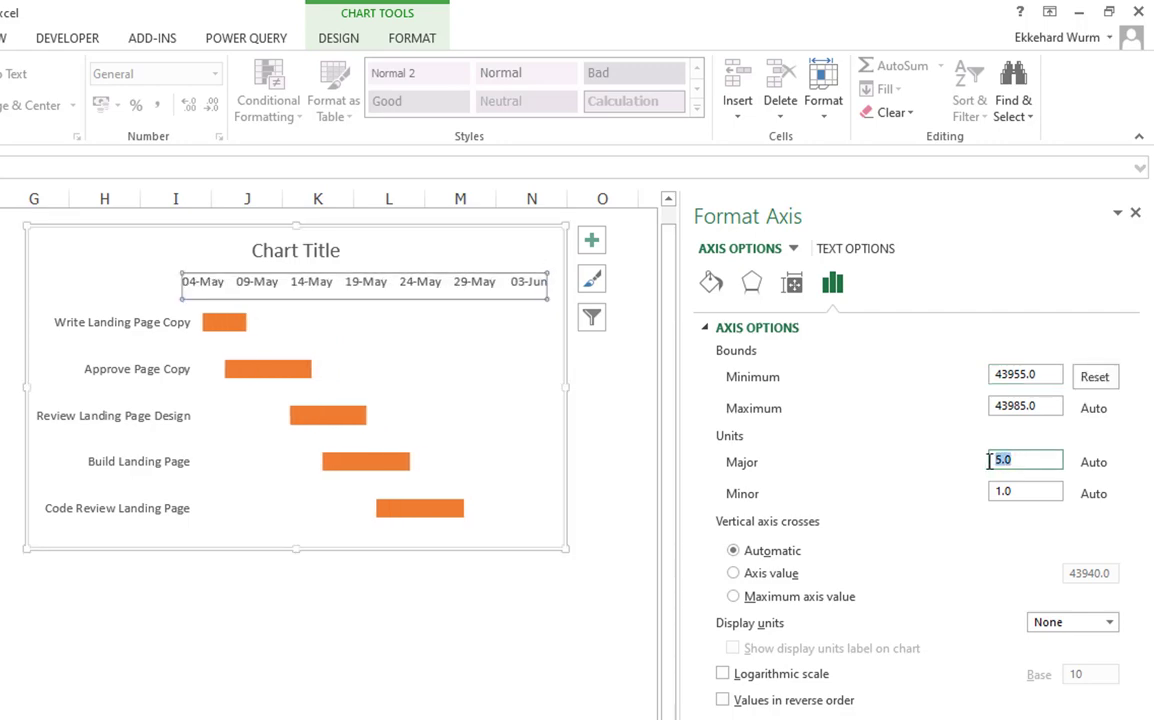
text(7)
click(1137, 213)
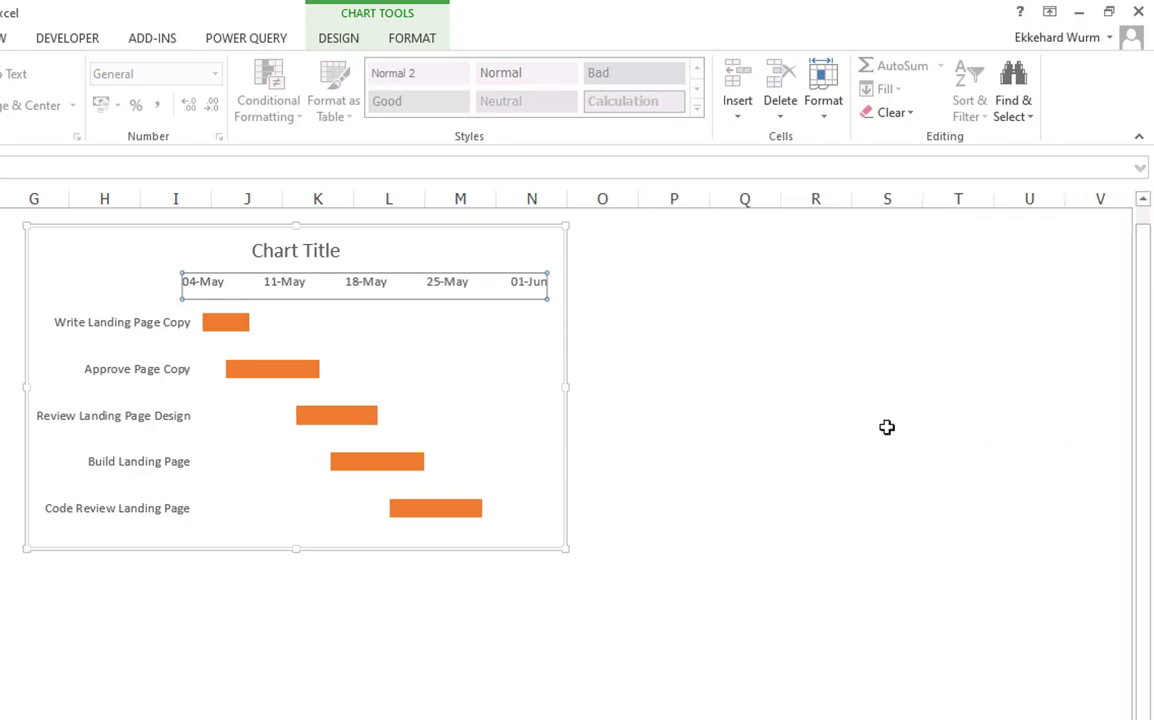
click(887, 428)
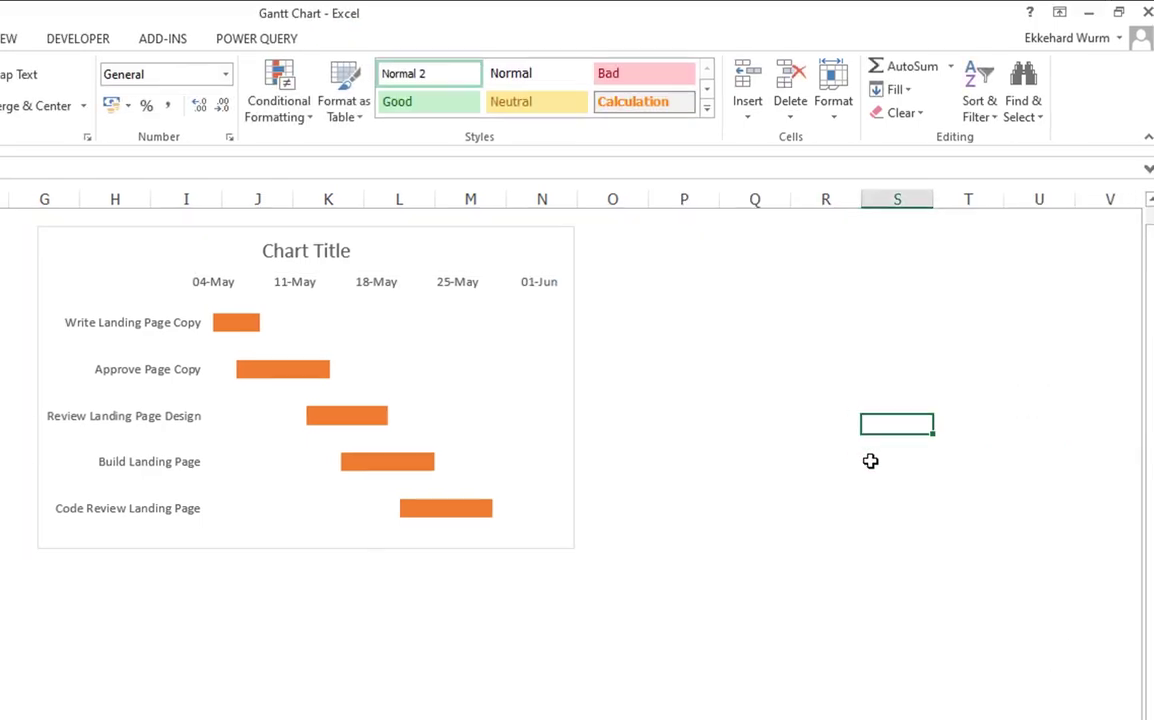